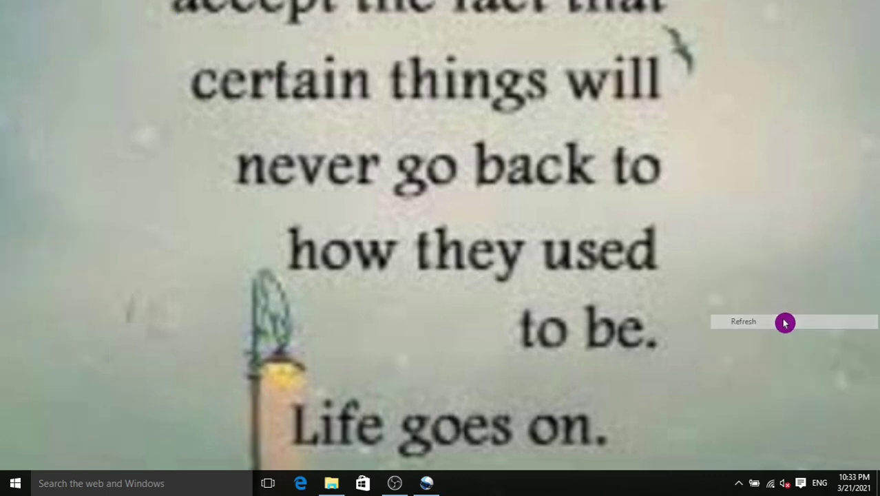
Step: Refresh the desktop and switch to OpenShot Video Editor
right_click(774, 265)
left_click(780, 322)
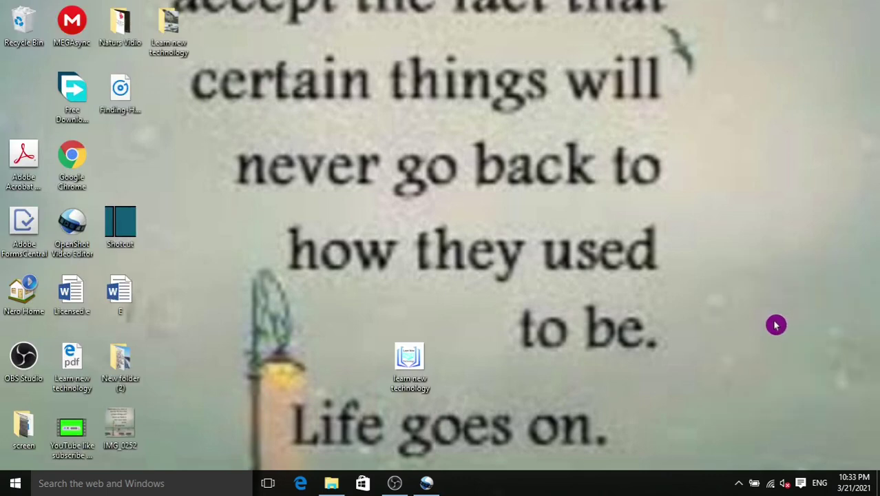
left_click(426, 485)
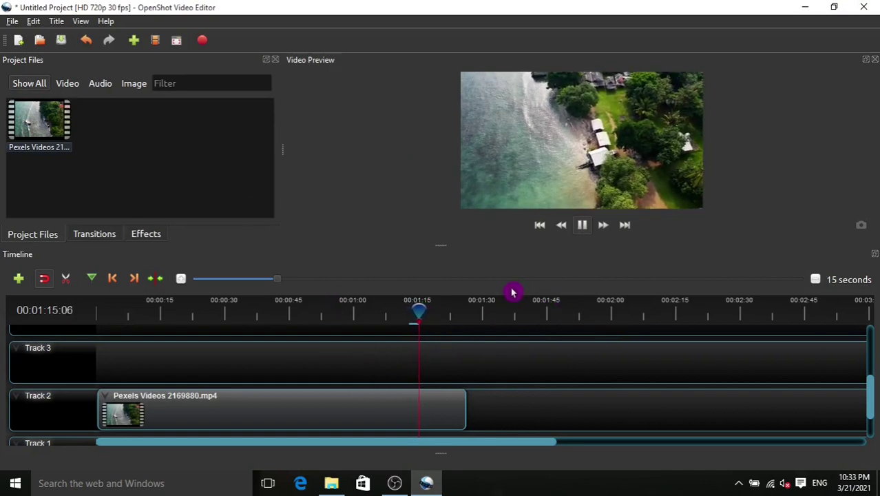
Step: Play back the timeline from its start and pause about 13 seconds in
left_click(581, 230)
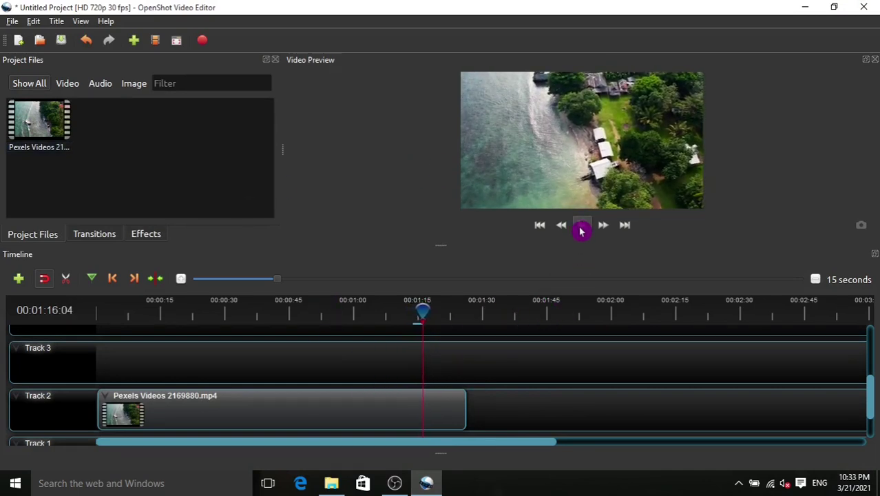
left_click(537, 229)
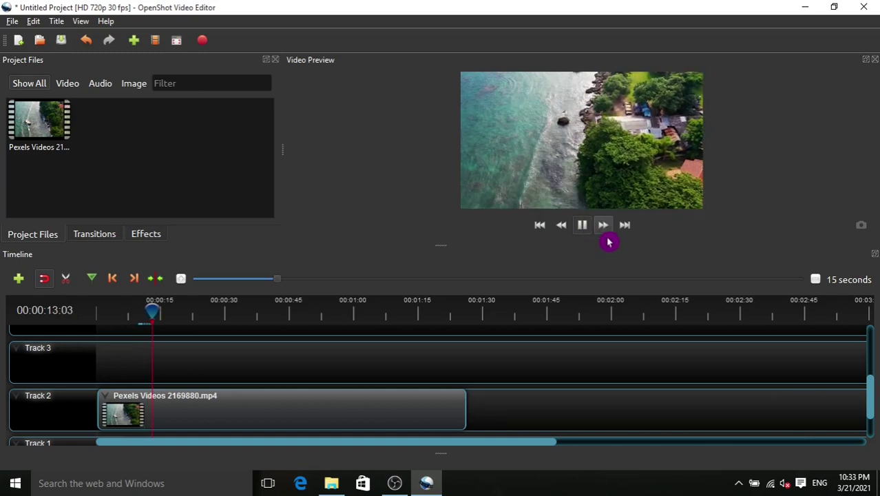
left_click(585, 230)
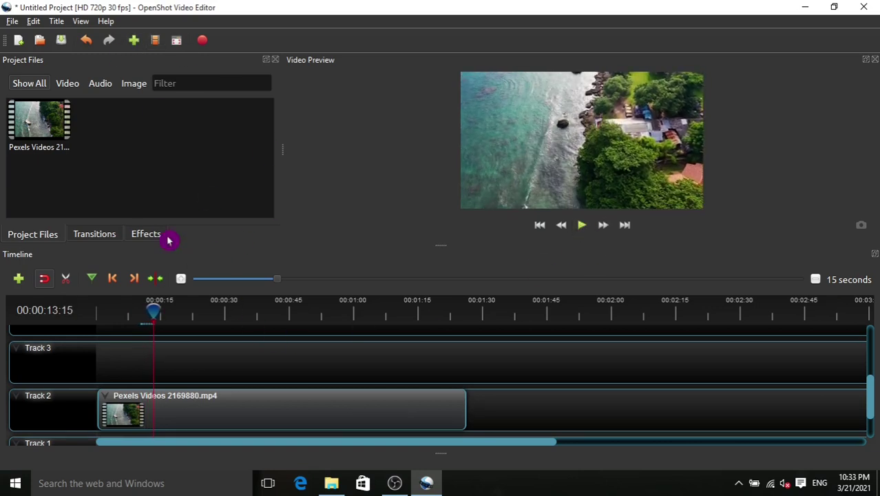
Step: Start a new static title based on the Sunset template
left_click(57, 22)
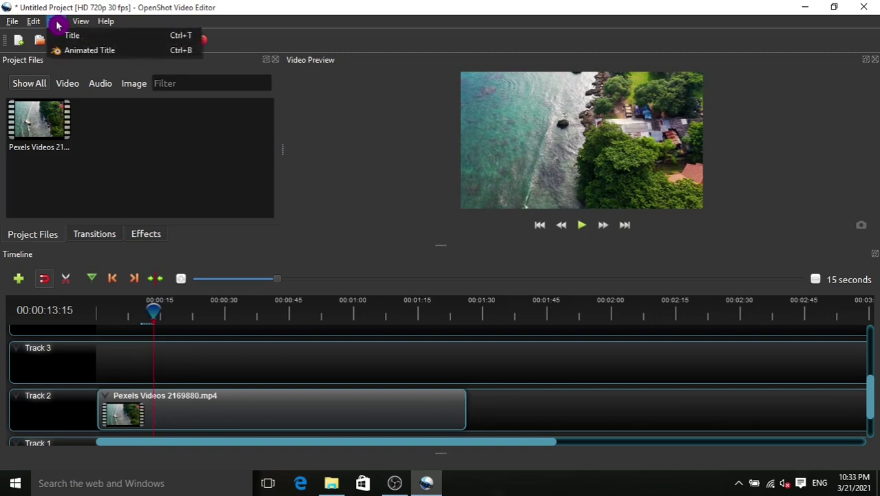
left_click(131, 38)
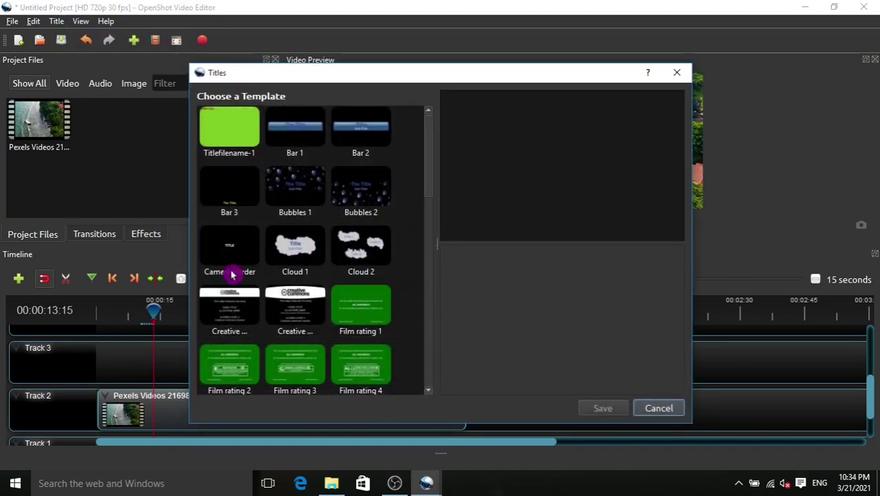
scroll(275, 256, "down", 10)
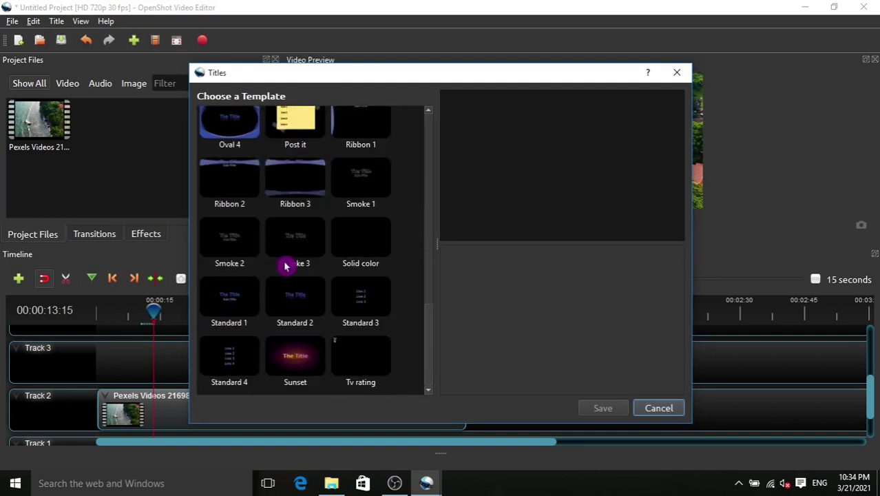
left_click(296, 355)
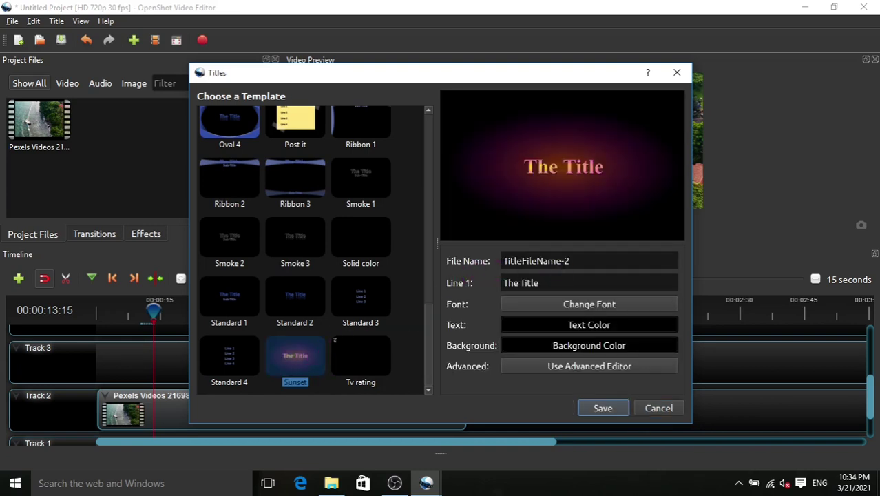
Step: Set the title's file name to "learn new technology"
double_click(577, 261)
key("BackSpace")
key("BackSpace")
key("BackSpace")
key("BackSpace")
key("BackSpace")
key("BackSpace")
key("BackSpace")
key("BackSpace")
key("BackSpace")
key("BackSpace")
key("BackSpace")
key("BackSpace")
key("BackSpace")
key("BackSpace")
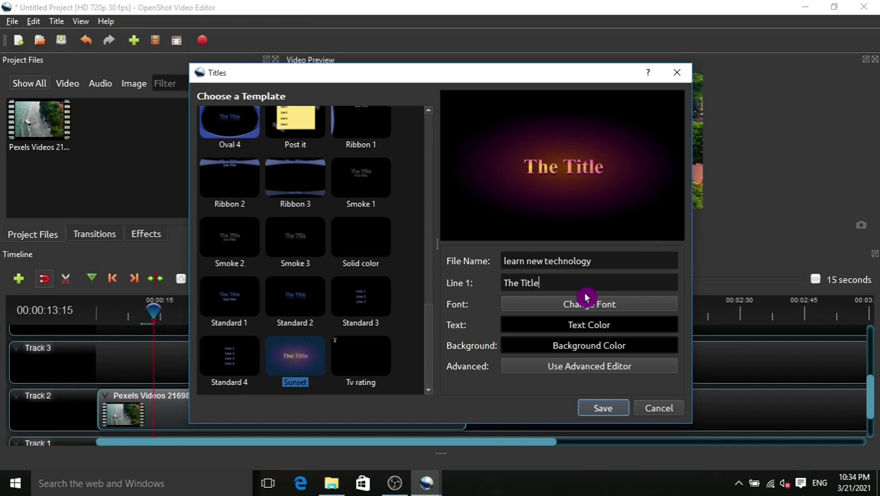
Step: Replace the title's Line 1 text with "Nice video"
key("BackSpace")
key("BackSpace")
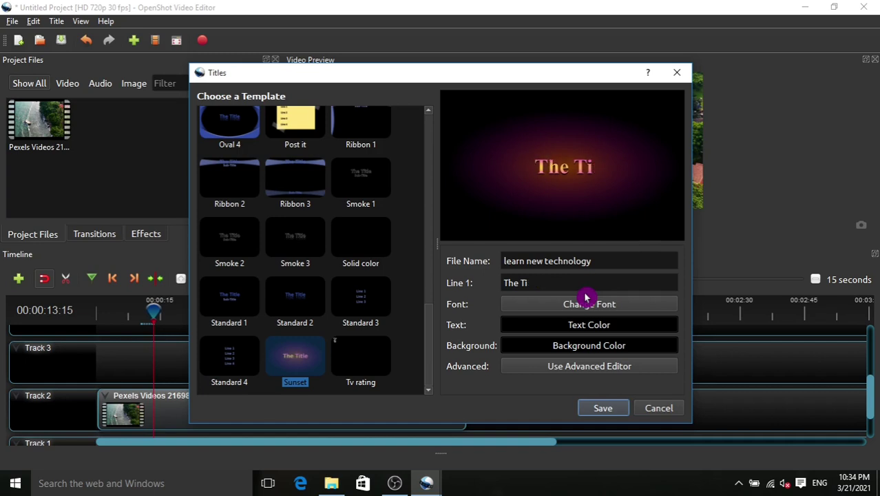
key("BackSpace")
key("BackSpace")
key("BackSpace")
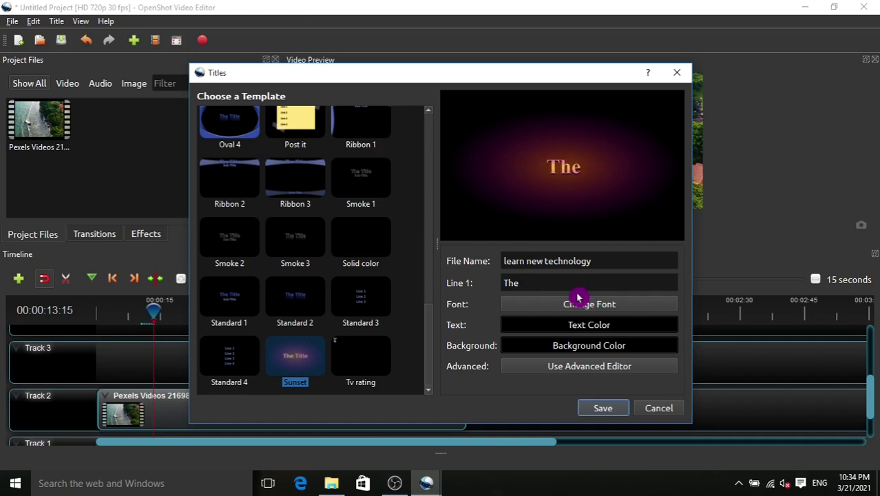
key("BackSpace")
key("BackSpace")
key("BackSpace")
type("Nut")
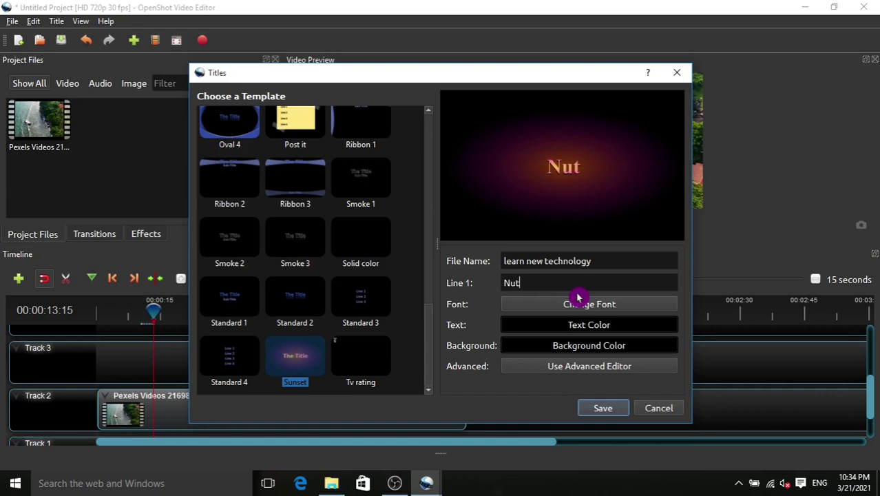
key("BackSpace")
key("BackSpace")
key("BackSpace")
type("Nice")
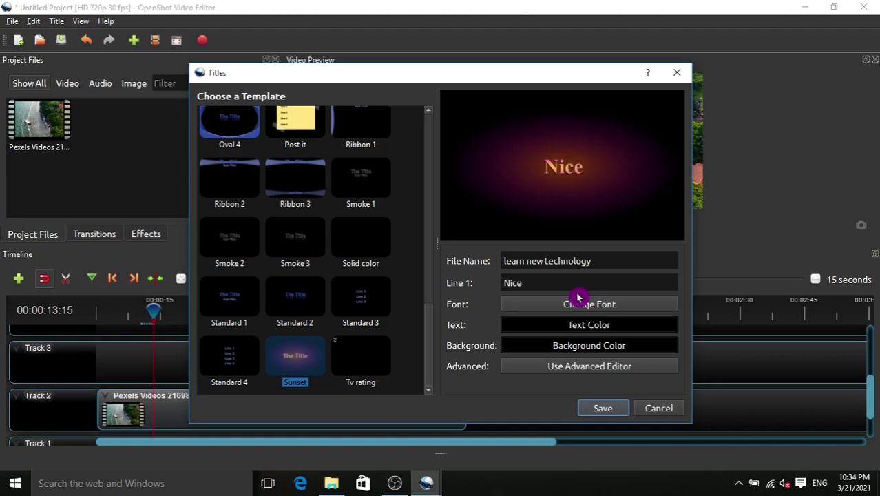
type(" vi")
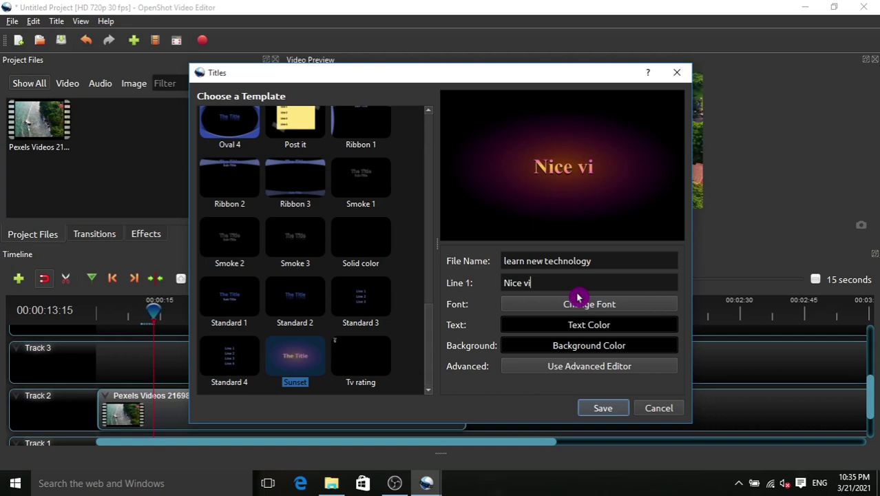
type("d")
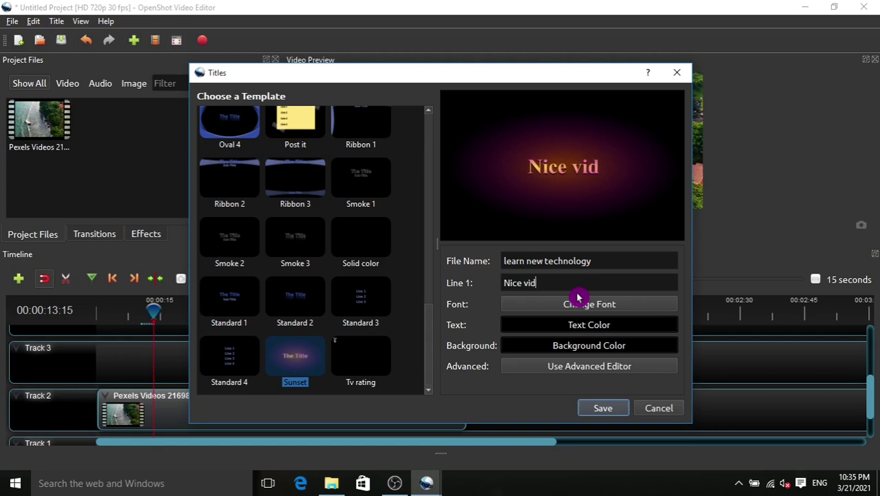
type("eo")
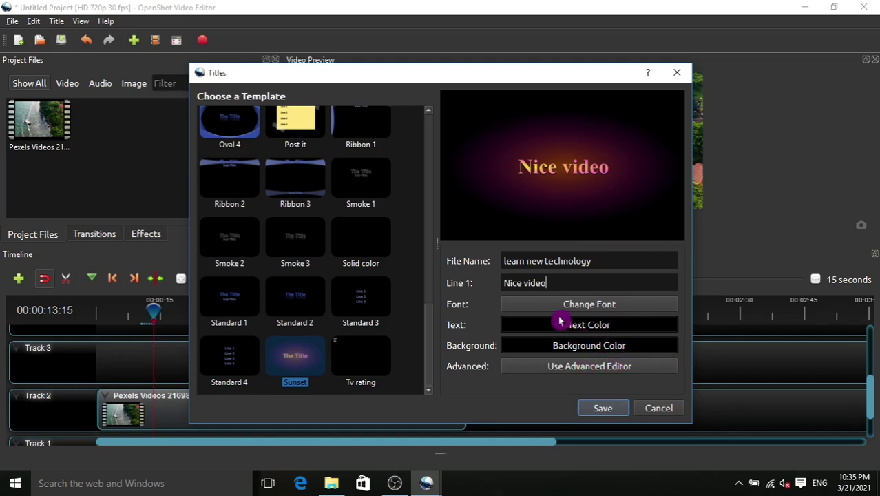
Step: Change the title's font to Symbol, keeping the Regular style and size 12
left_click(639, 304)
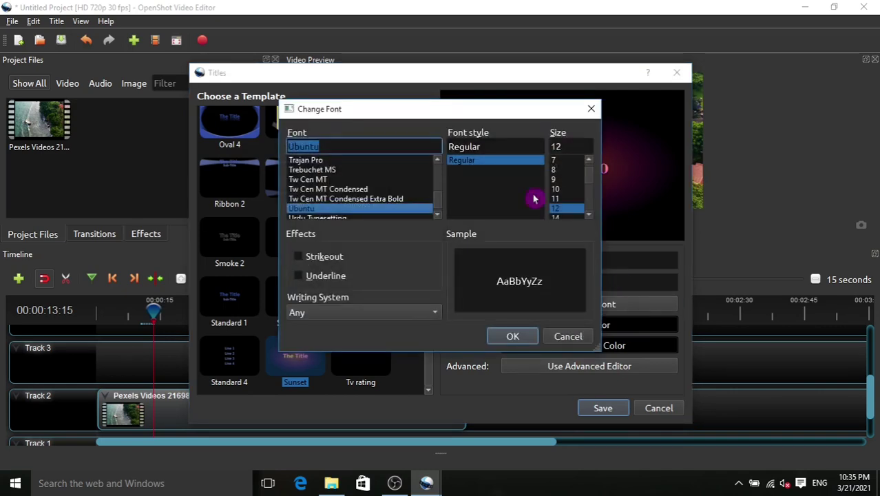
scroll(365, 199, "down", 2)
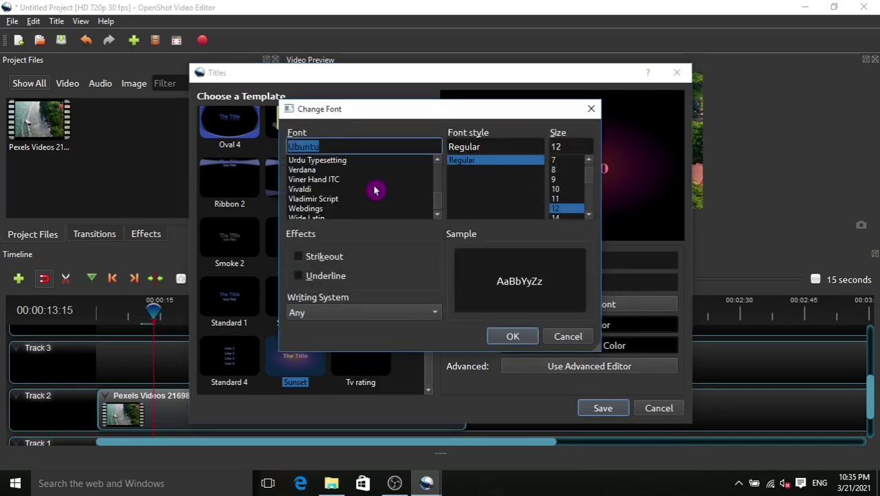
scroll(376, 190, "up", 3)
left_click(311, 180)
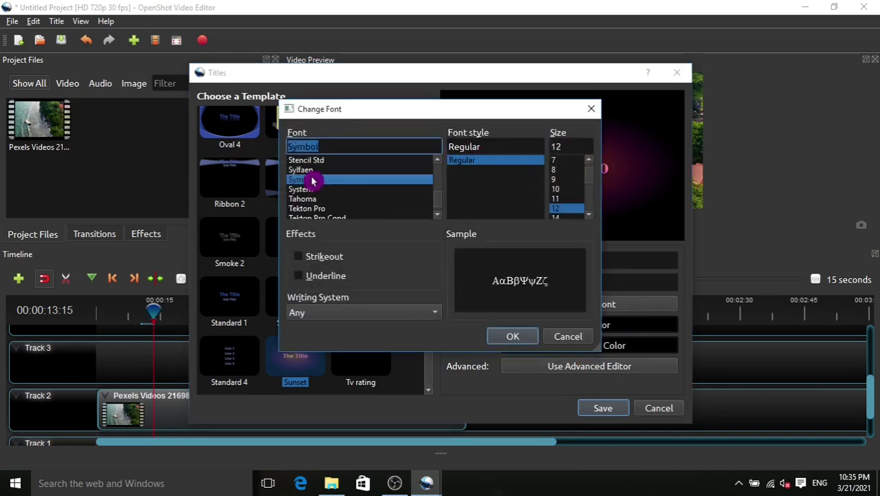
left_click(512, 337)
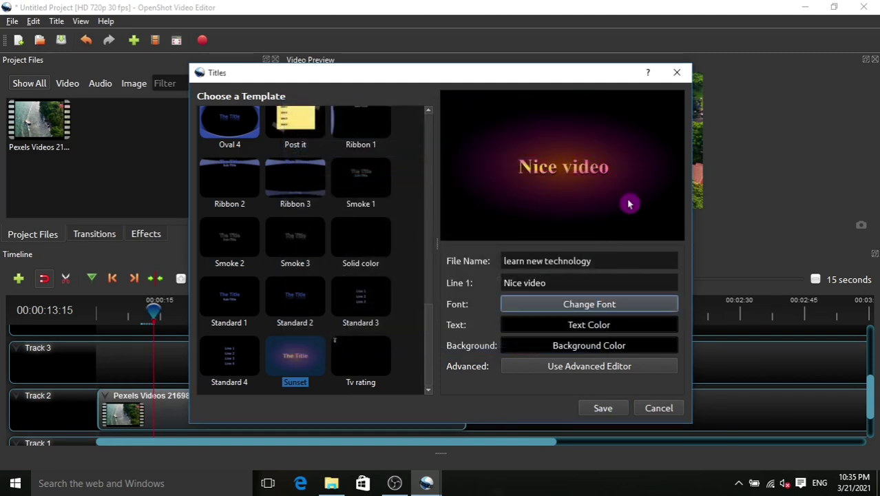
Step: Set the title's text color to dark red #aa0000 and save the title
left_click(607, 330)
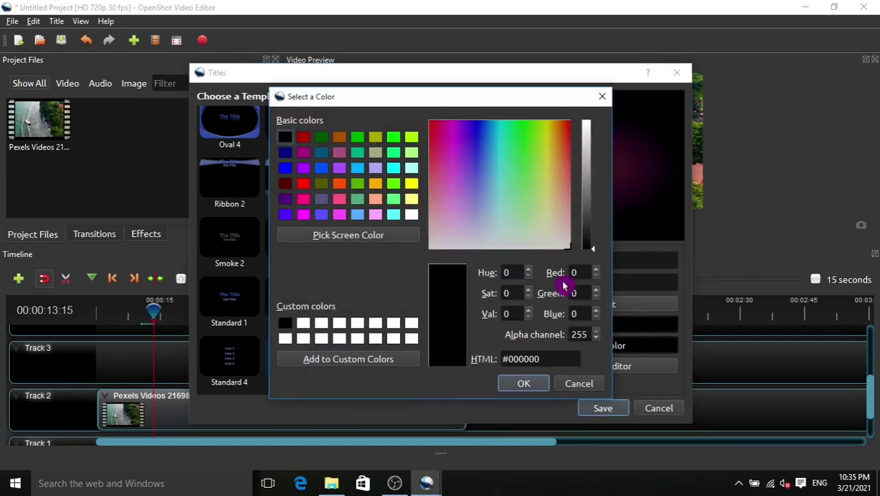
left_click(303, 142)
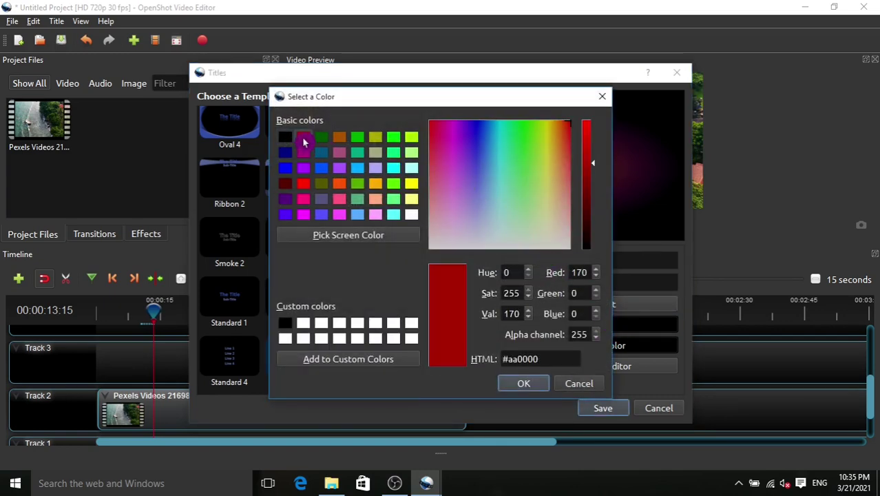
left_click(530, 387)
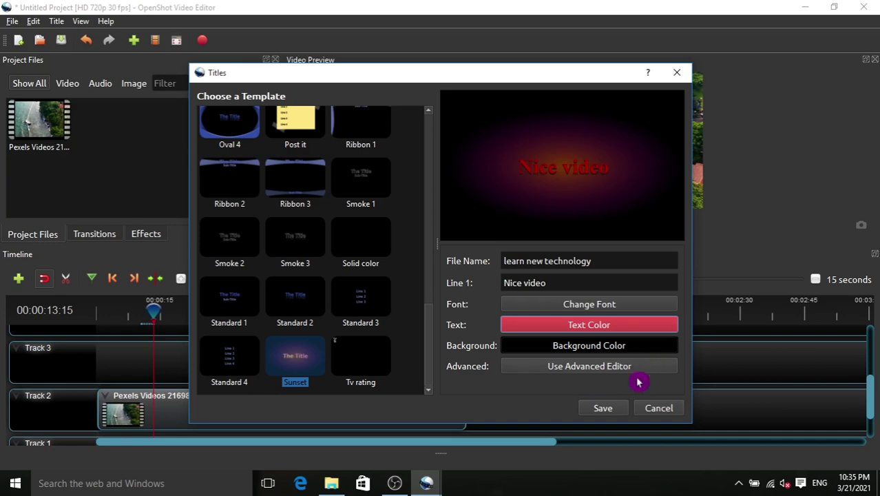
left_click(606, 409)
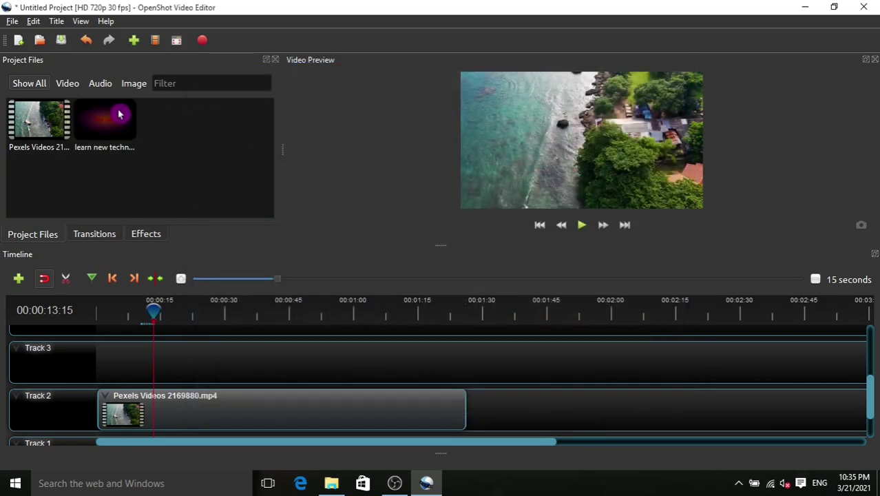
Step: Place the "learn new technology" title on Track 3 at about 29 seconds, above the video clip, and play the timeline through it
left_click_drag(115, 117, 222, 358)
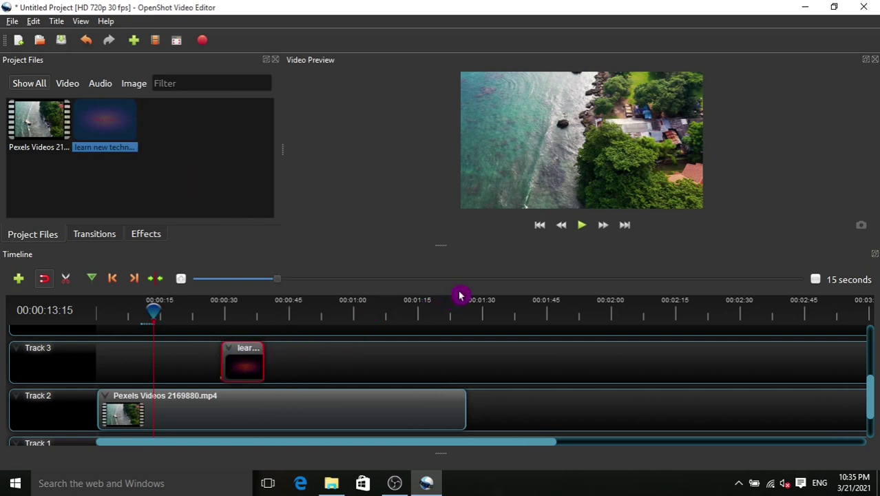
left_click(582, 225)
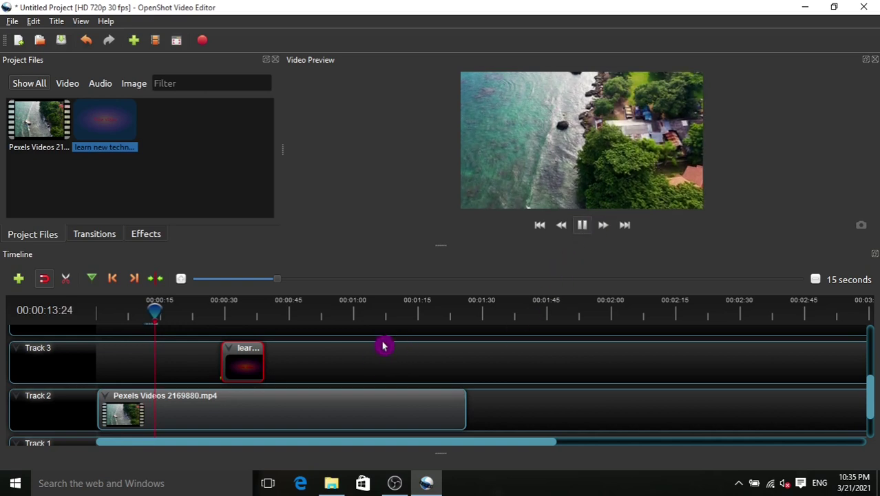
left_click(605, 232)
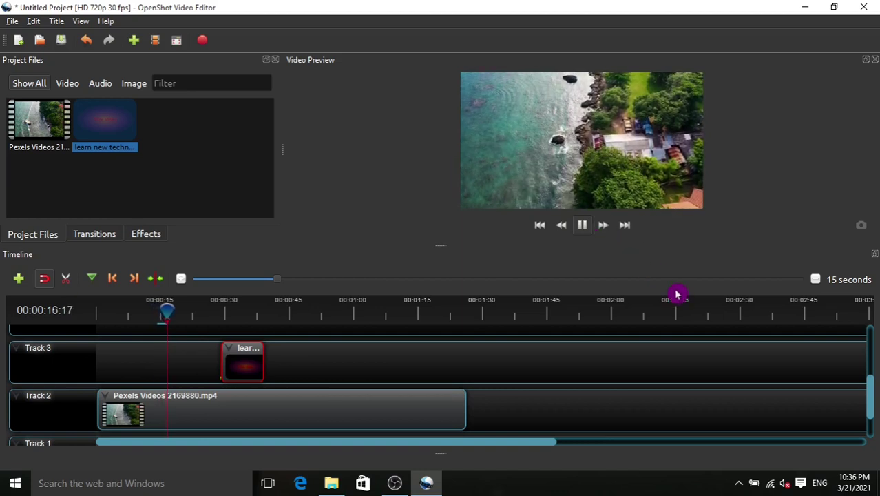
left_click(301, 417)
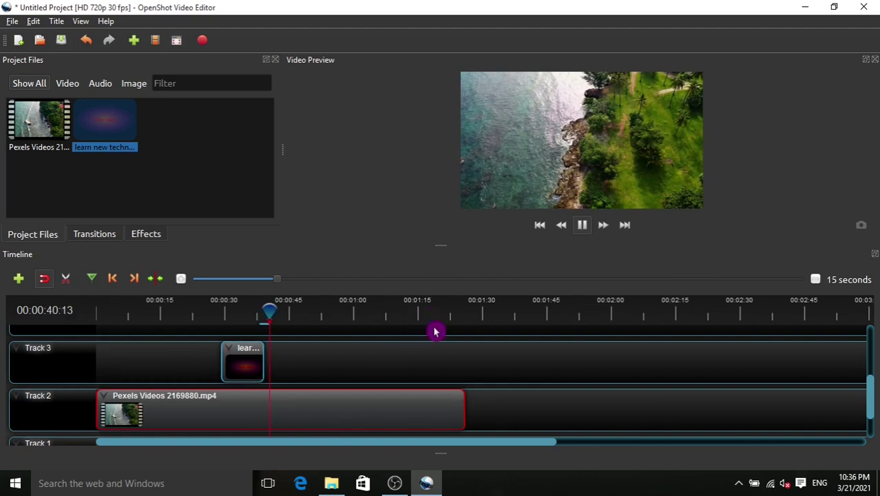
left_click(56, 21)
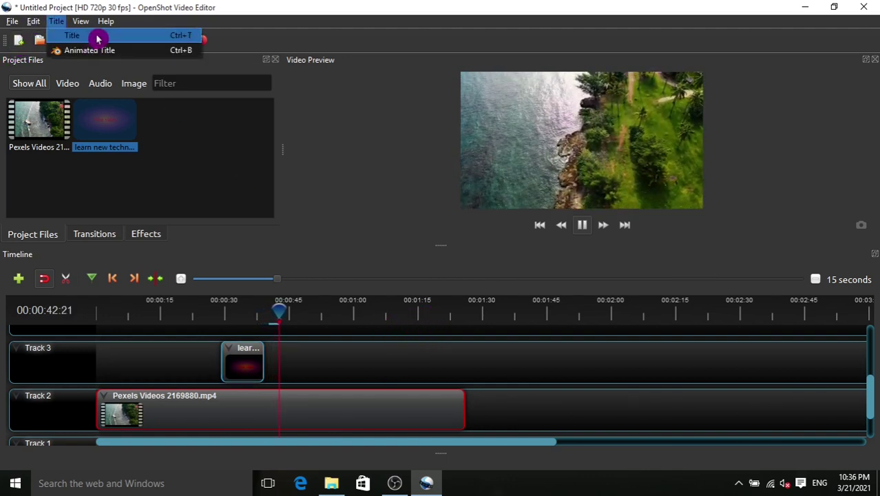
left_click(139, 38)
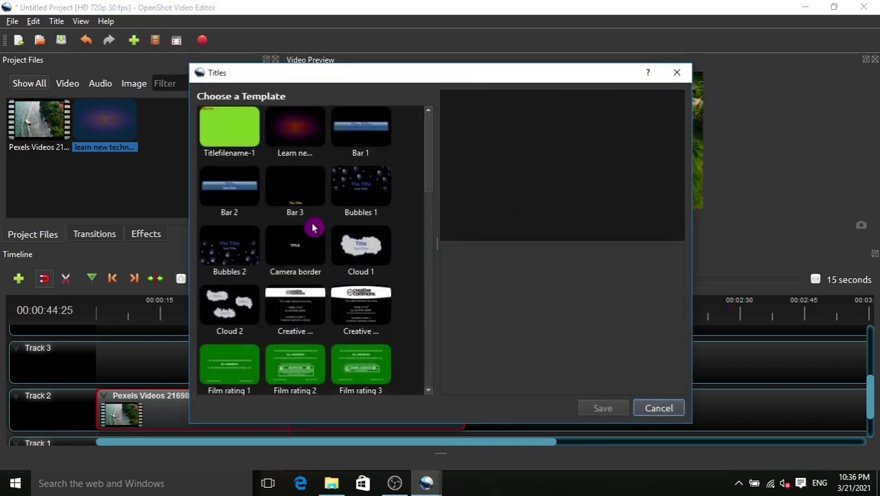
scroll(313, 228, "down", 5)
scroll(321, 229, "down", 3)
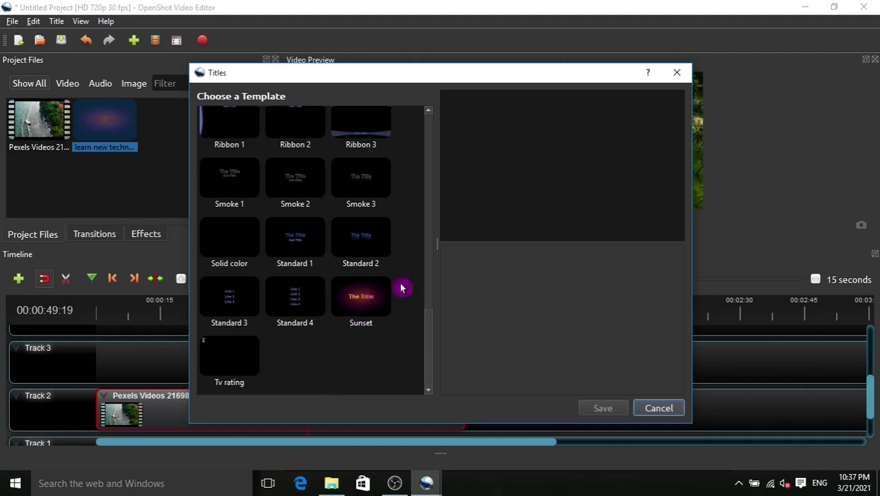
left_click(371, 305)
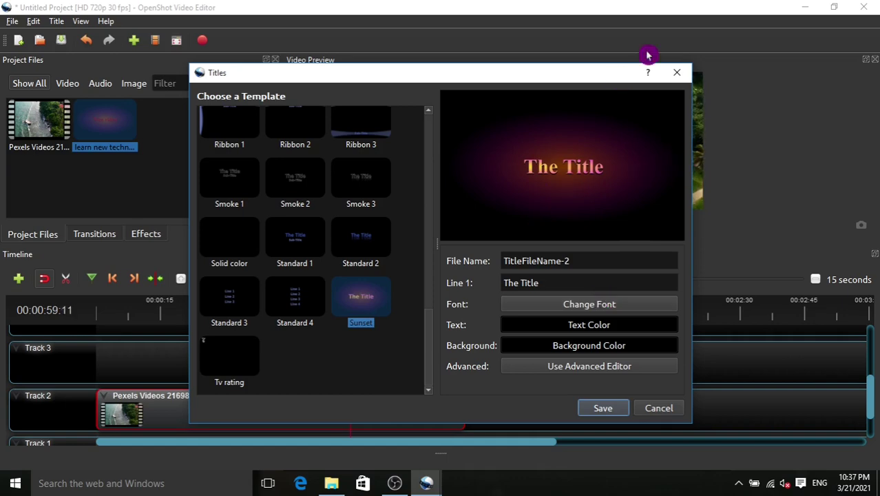
left_click(679, 74)
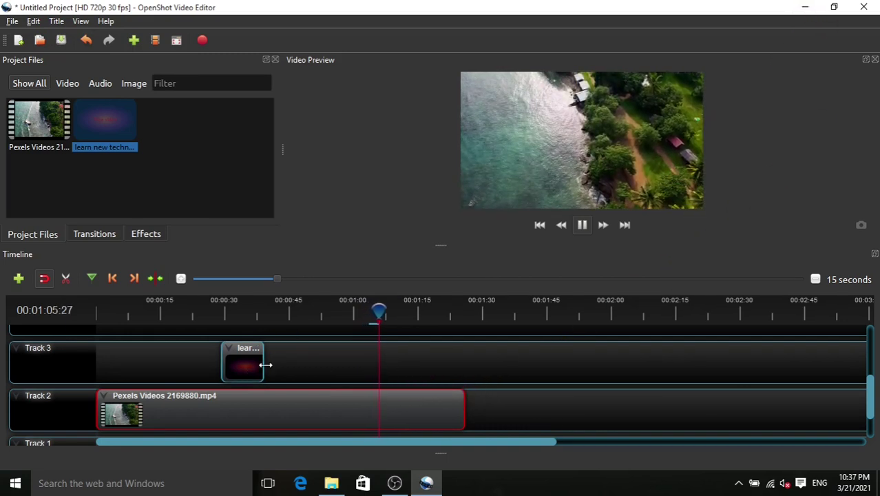
Step: Extend the end of the title clip on Track 3 to about 52 seconds on the timeline
left_click_drag(263, 360, 321, 362)
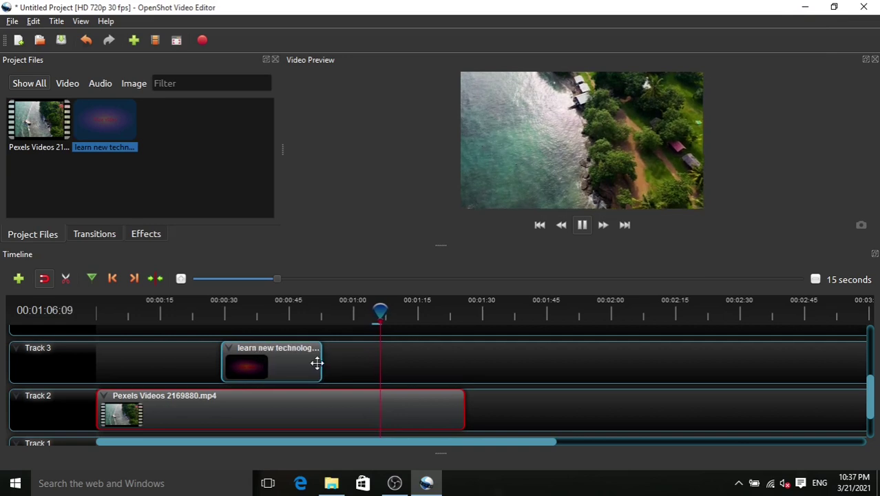
Step: Extend the title clip on Track 3 to the video clip's end at about 1:26 and play the timeline from about 31 seconds
left_click(327, 369)
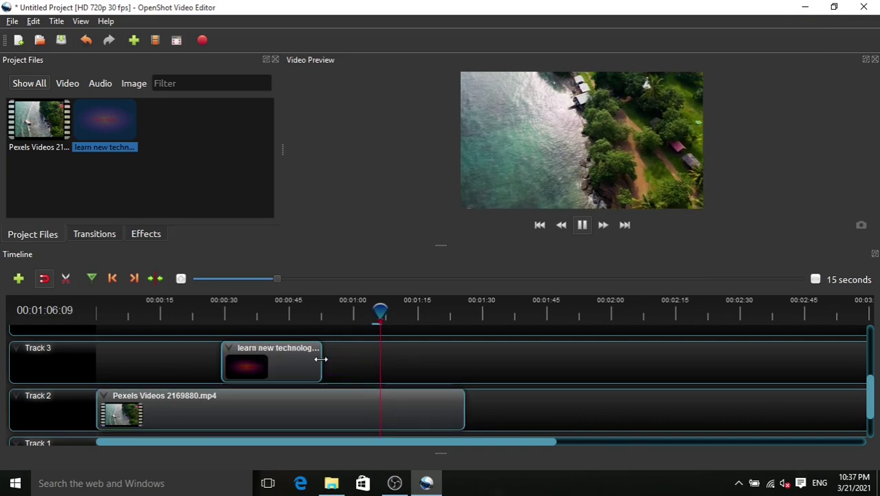
left_click_drag(319, 358, 466, 365)
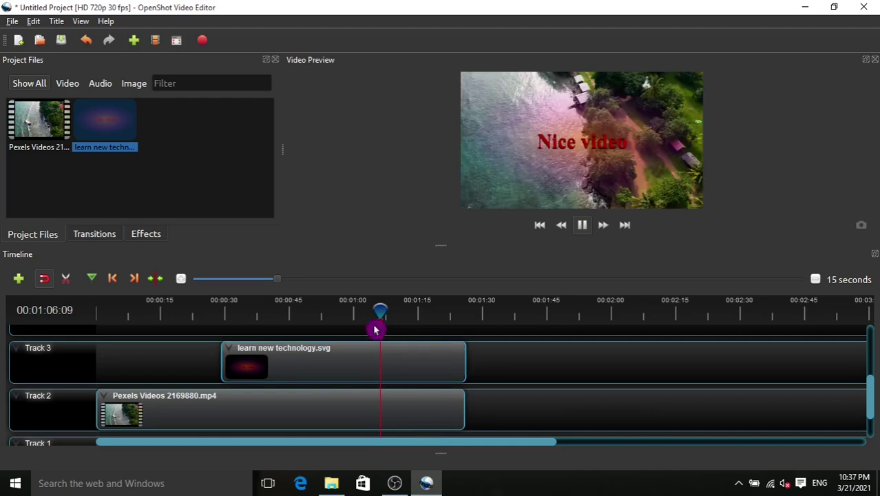
left_click_drag(380, 307, 228, 315)
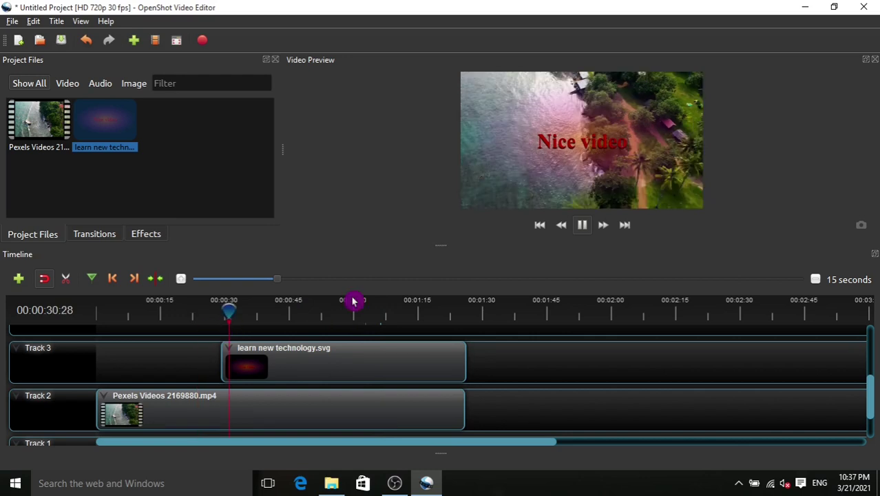
left_click(581, 227)
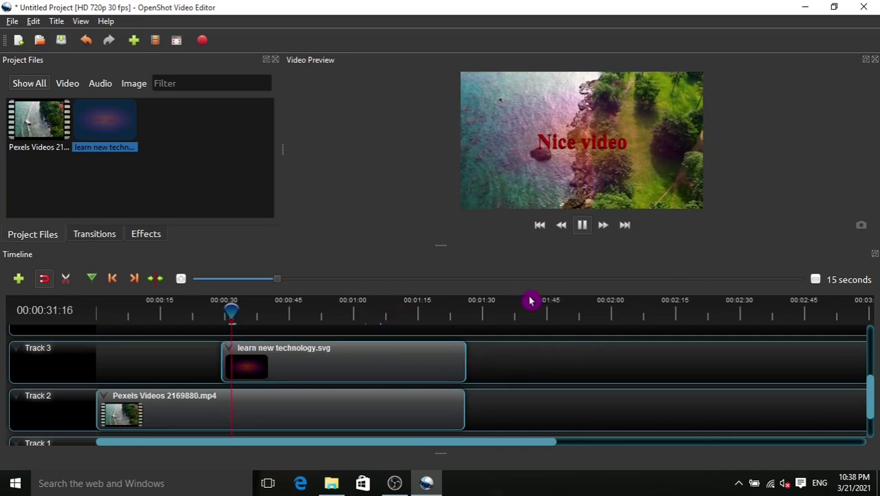
left_click(603, 228)
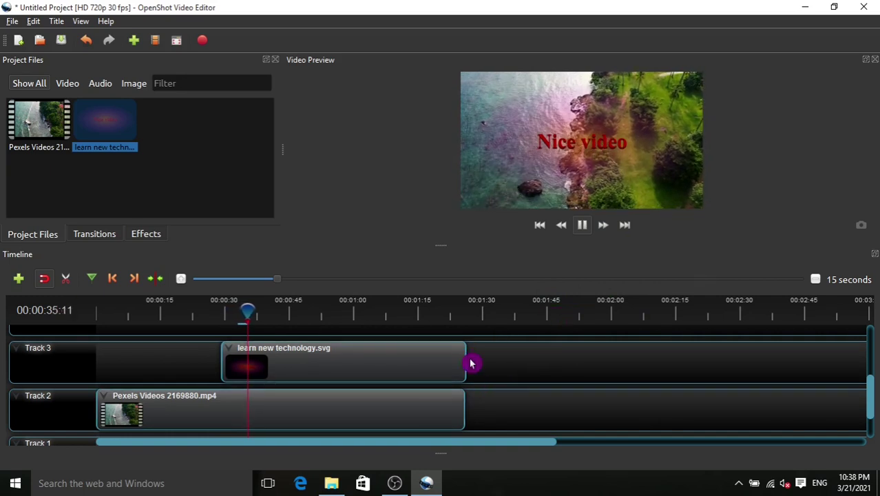
Step: Shorten the title clip on Track 3 so it ends at about 57 seconds, and minimize the video editor
left_click_drag(464, 358, 342, 361)
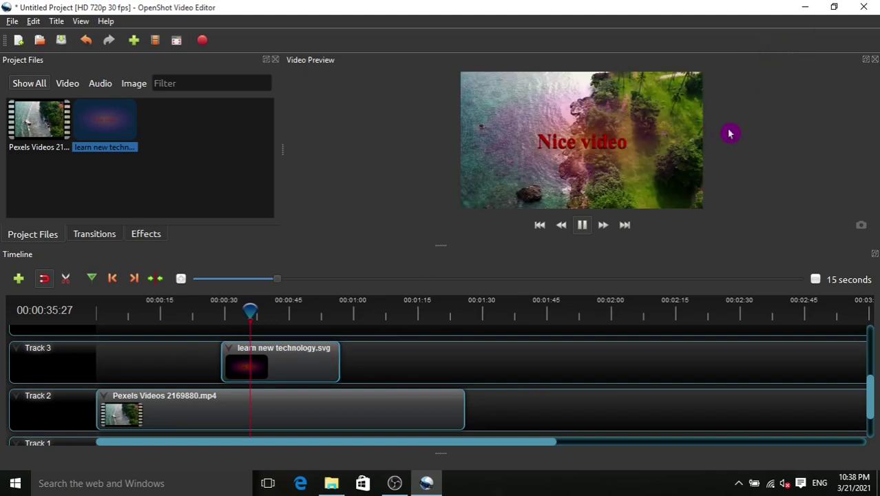
left_click(813, 9)
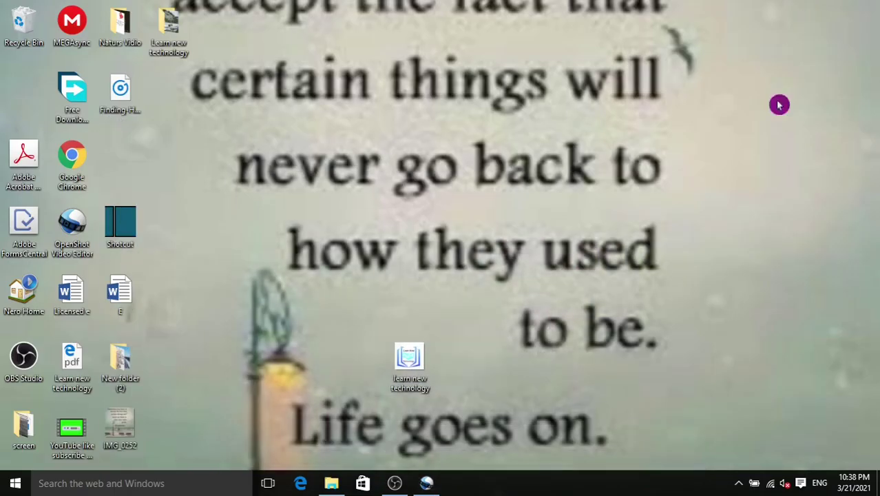
right_click(741, 209)
left_click(757, 261)
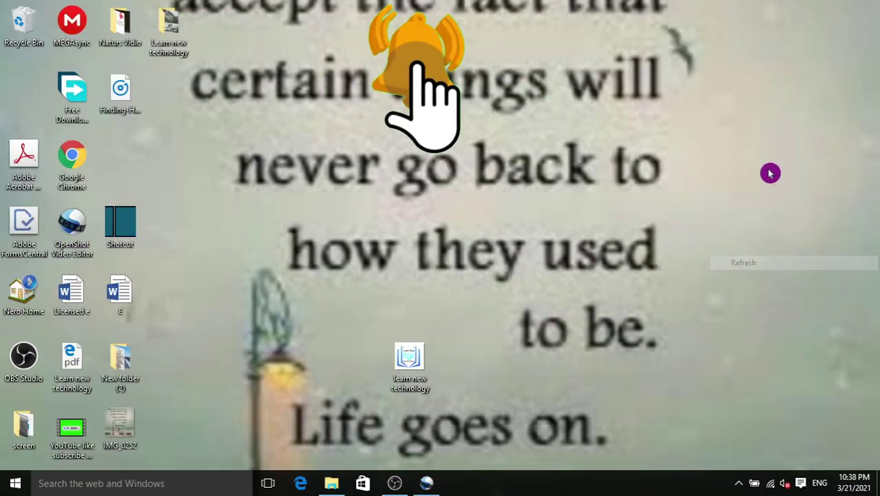
right_click(770, 171)
left_click(786, 226)
right_click(776, 175)
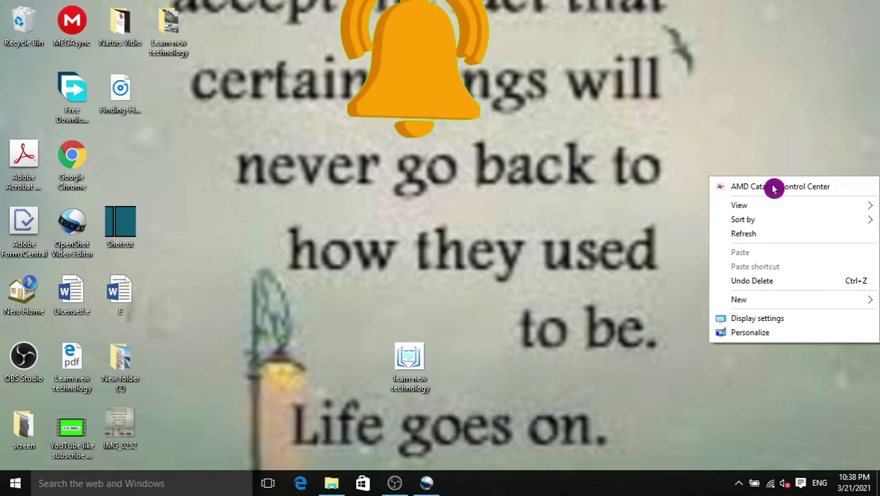
left_click(784, 226)
right_click(790, 196)
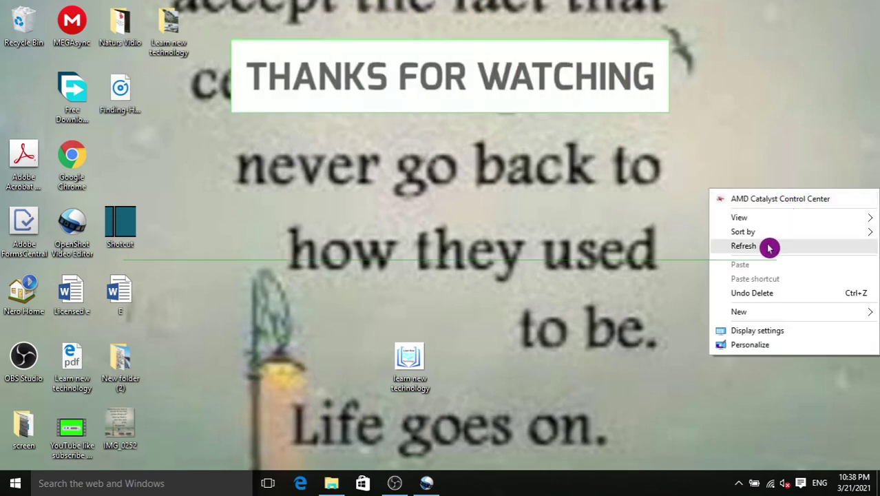
left_click(770, 245)
right_click(786, 191)
left_click(763, 252)
right_click(765, 223)
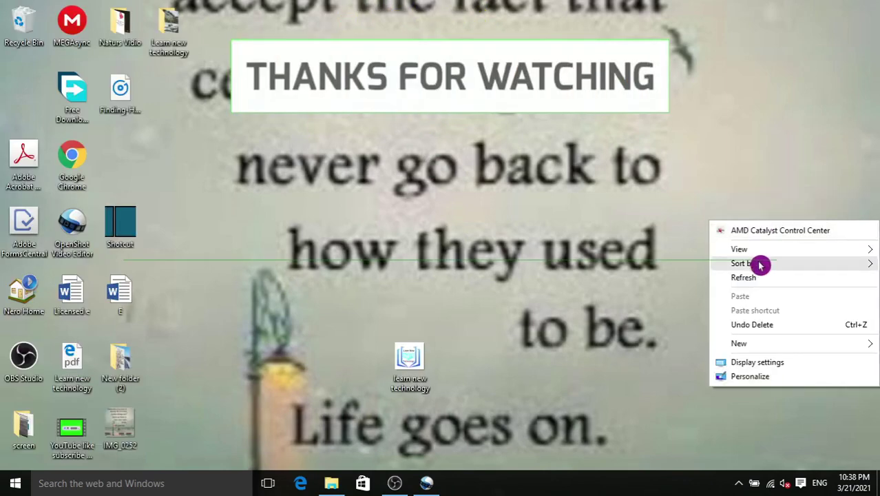